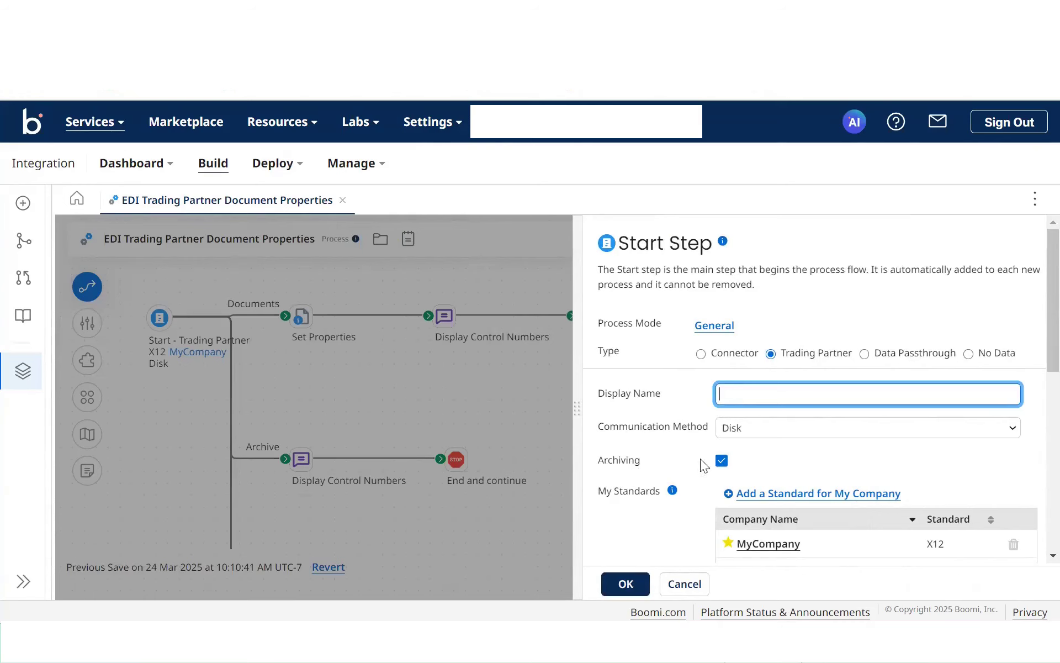
Close the Start step settings and examine the message and variables of the Documents branch's Display Control Numbers step
{"action": "left_click", "coordinate": [685, 584]}
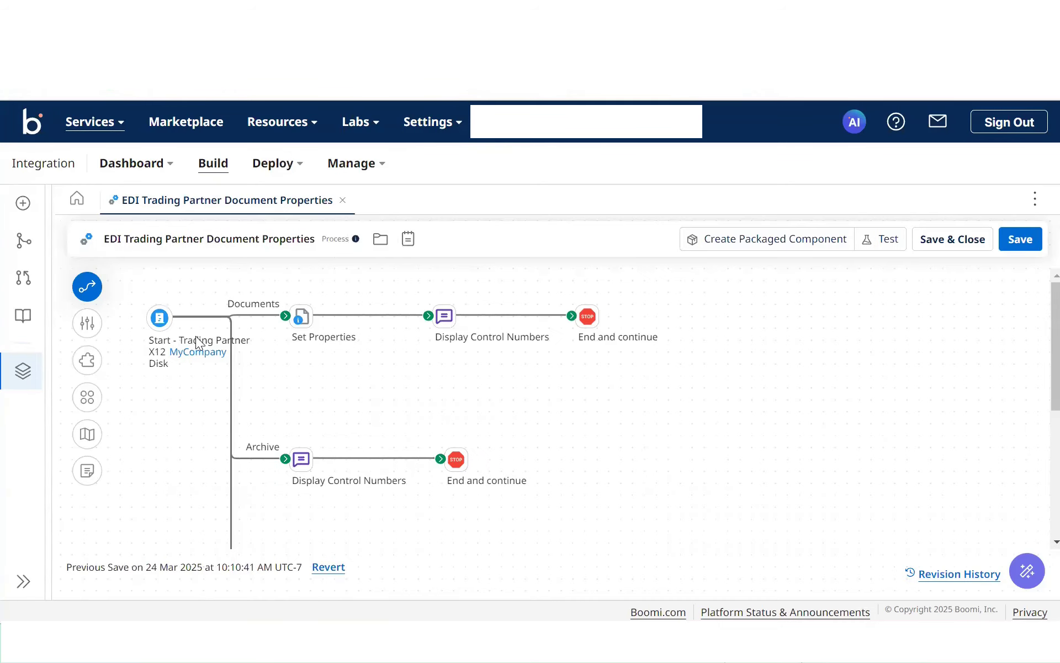
{"action": "mouse_move", "coordinate": [300, 458]}
{"action": "left_click", "coordinate": [448, 316]}
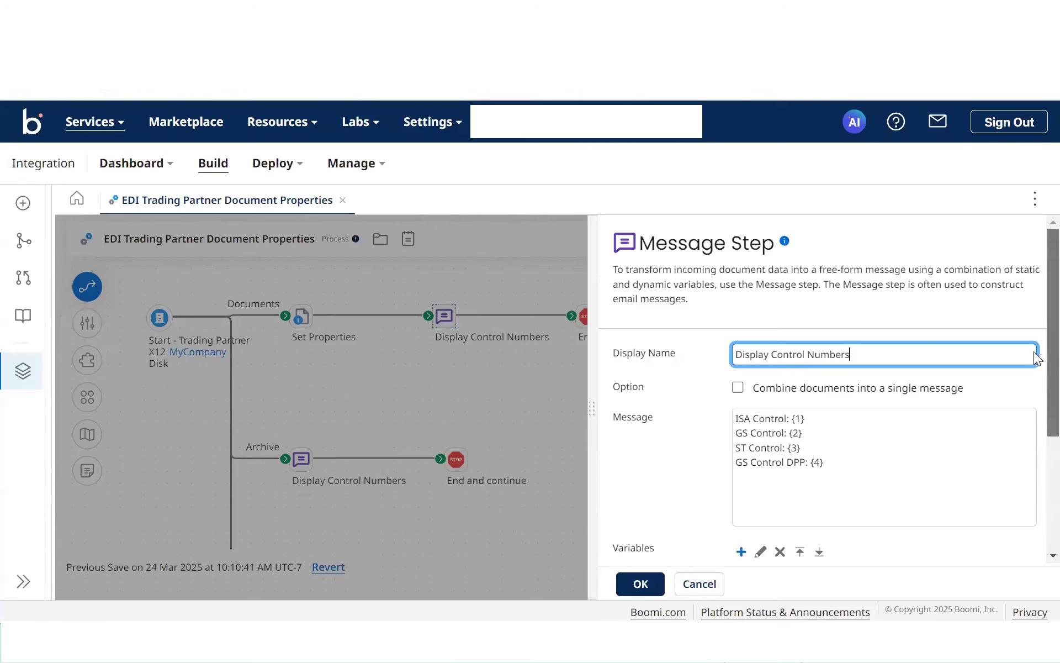
{"action": "scroll", "coordinate": [1038, 423], "scroll_direction": "down", "scroll_amount": 3}
{"action": "scroll", "coordinate": [1038, 423], "scroll_direction": "down", "scroll_amount": 1}
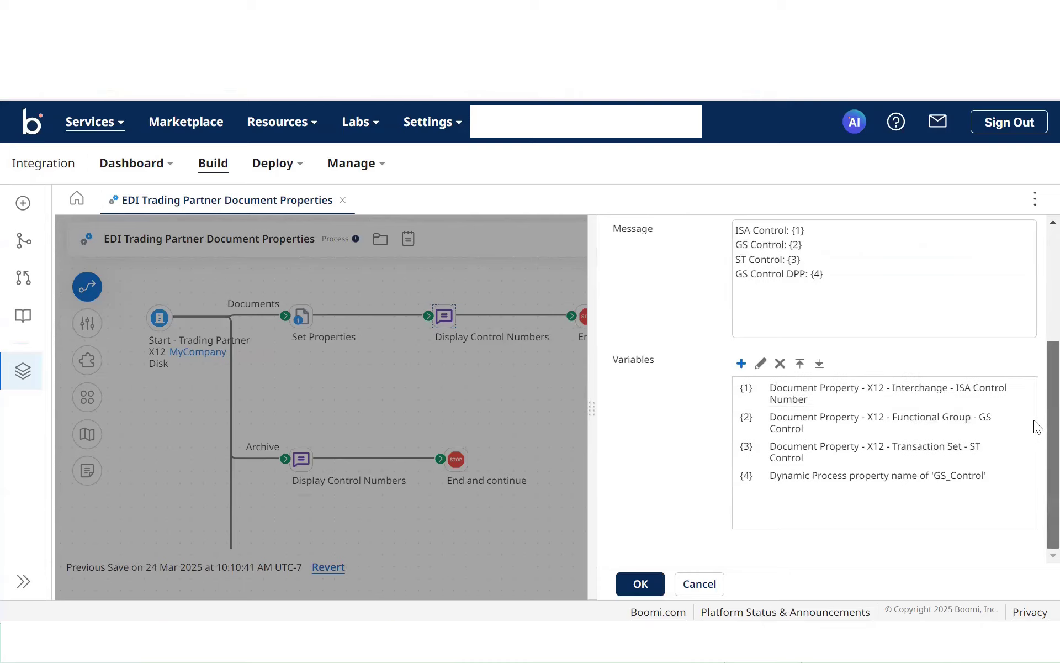
{"action": "scroll", "coordinate": [1035, 426], "scroll_direction": "up", "scroll_amount": 1}
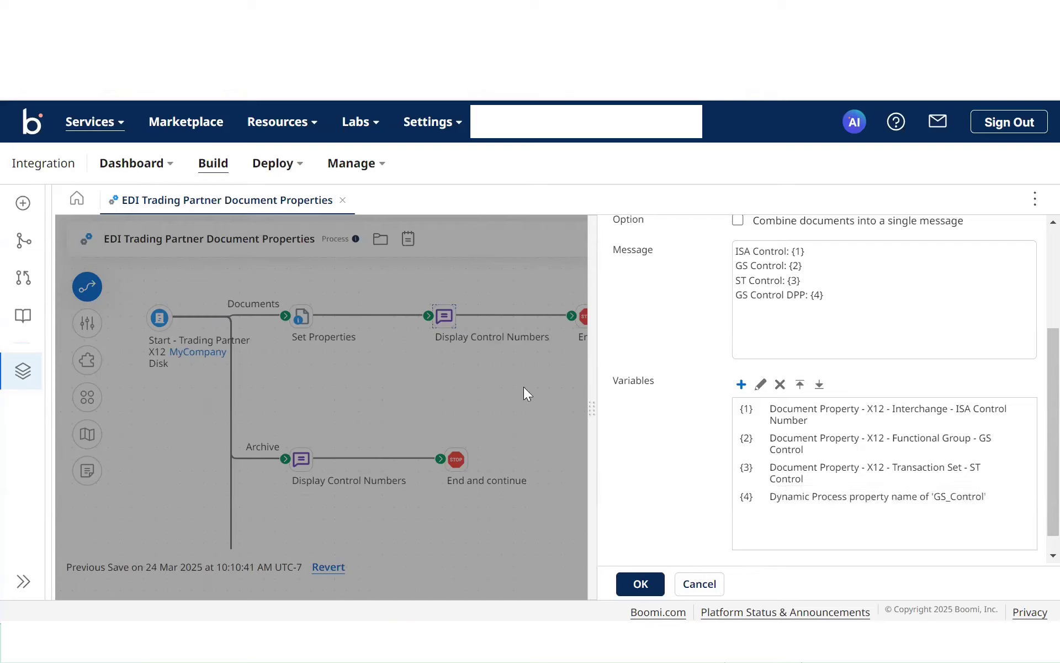
{"action": "left_click", "coordinate": [700, 584]}
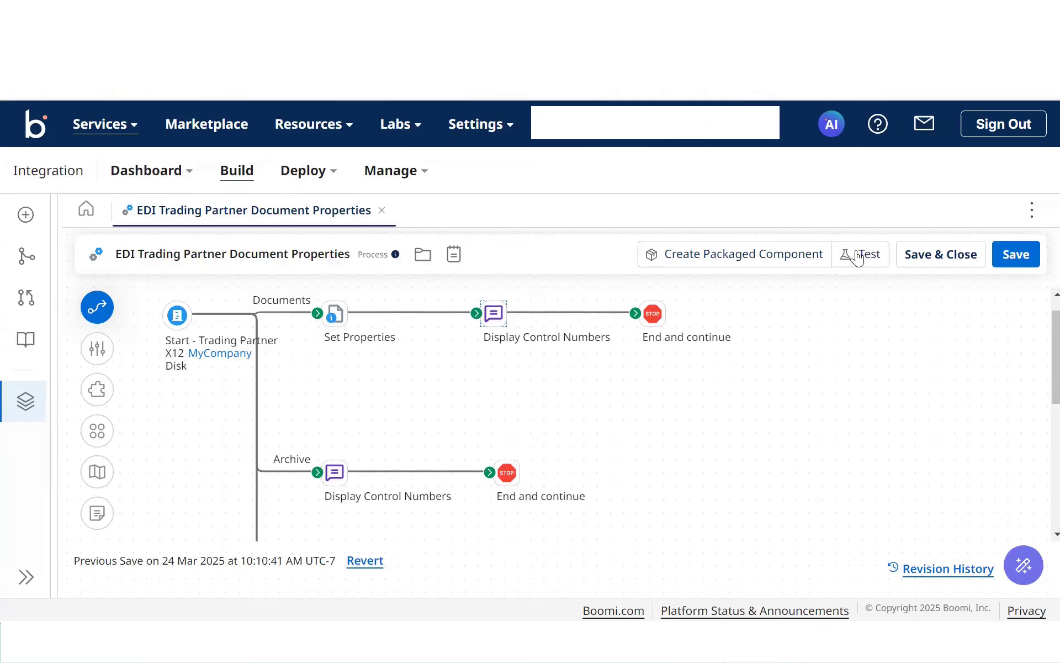
Run the EDI Trading Partner Document Properties process in test mode on a chosen runtime
{"action": "left_click", "coordinate": [857, 254]}
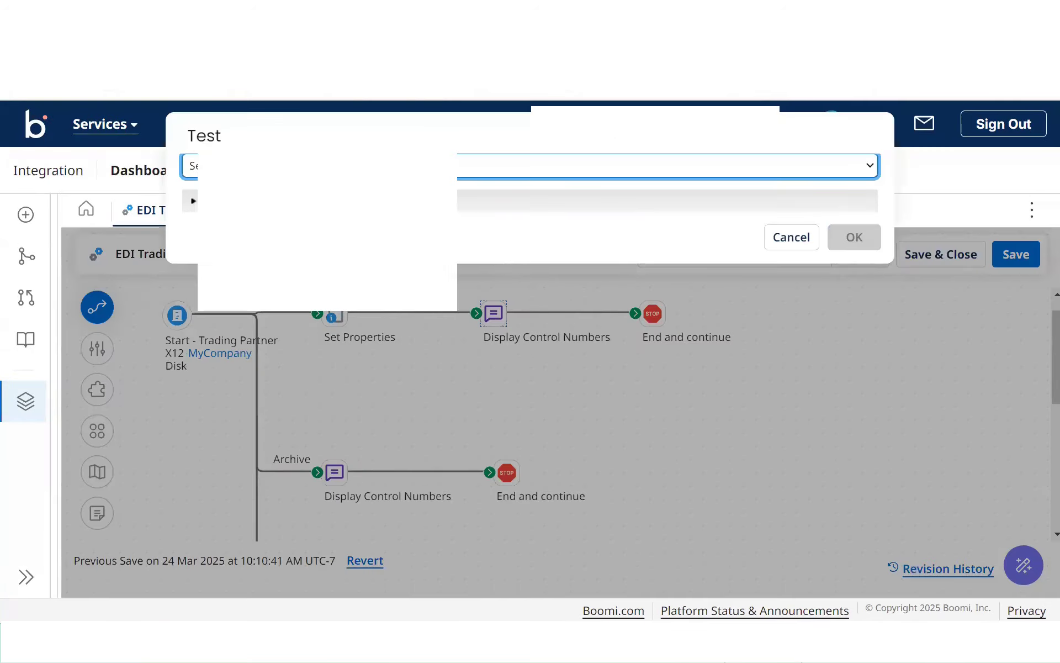
{"action": "left_click", "coordinate": [387, 167]}
{"action": "left_click", "coordinate": [468, 251]}
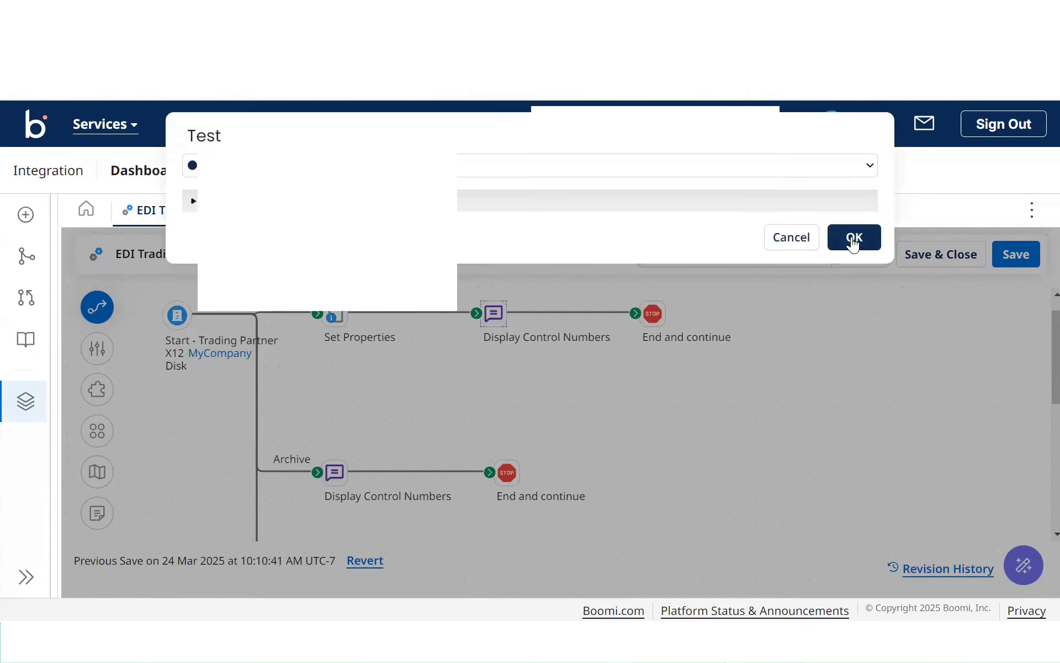
{"action": "left_click", "coordinate": [852, 236]}
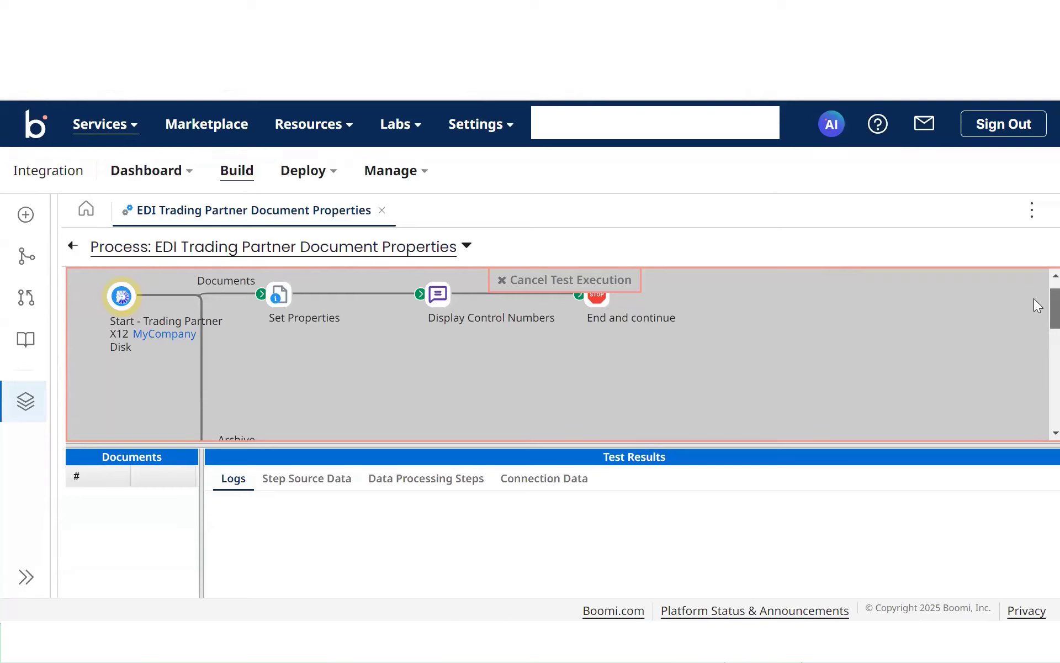
{"action": "scroll", "coordinate": [1034, 301], "scroll_direction": "down", "scroll_amount": 1}
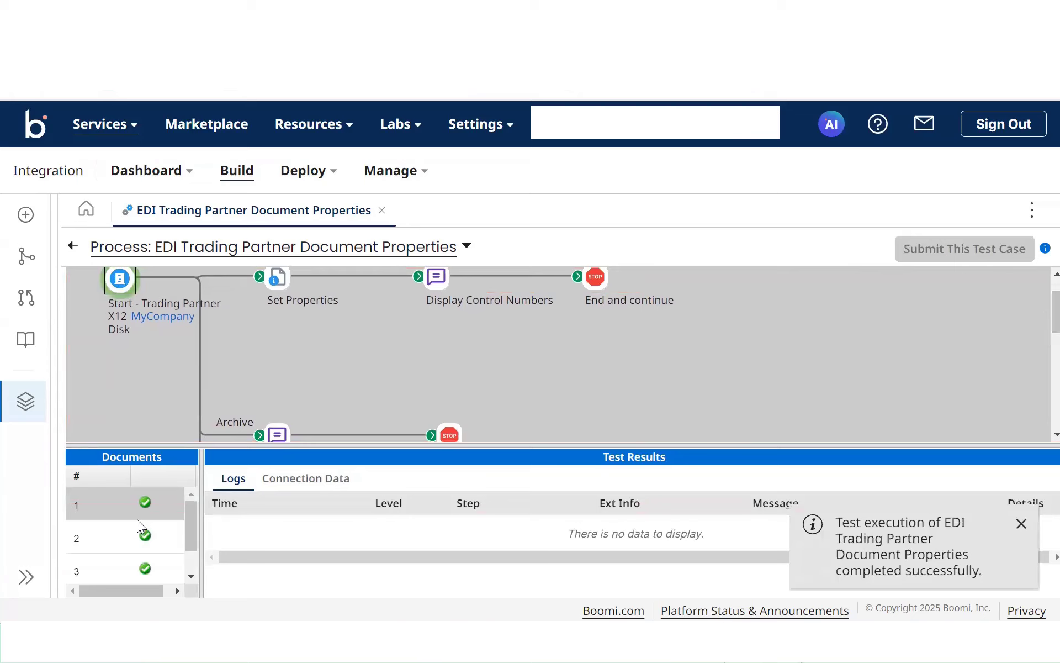
View the source data of test document 2 at the Set Properties step, and close the viewer
{"action": "left_click", "coordinate": [126, 537]}
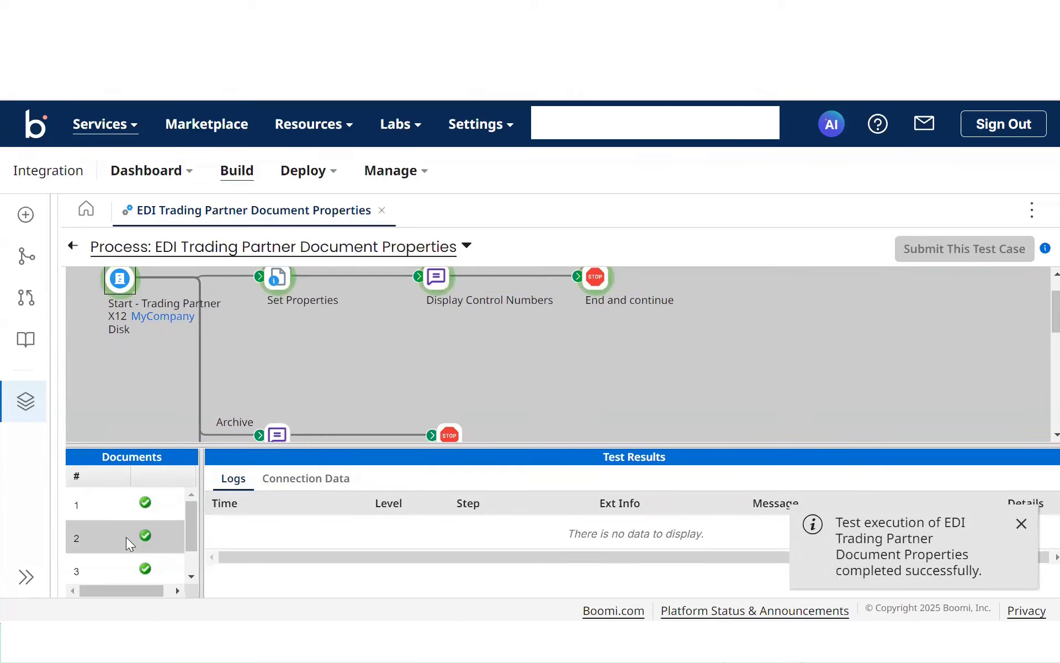
{"action": "left_click", "coordinate": [278, 279]}
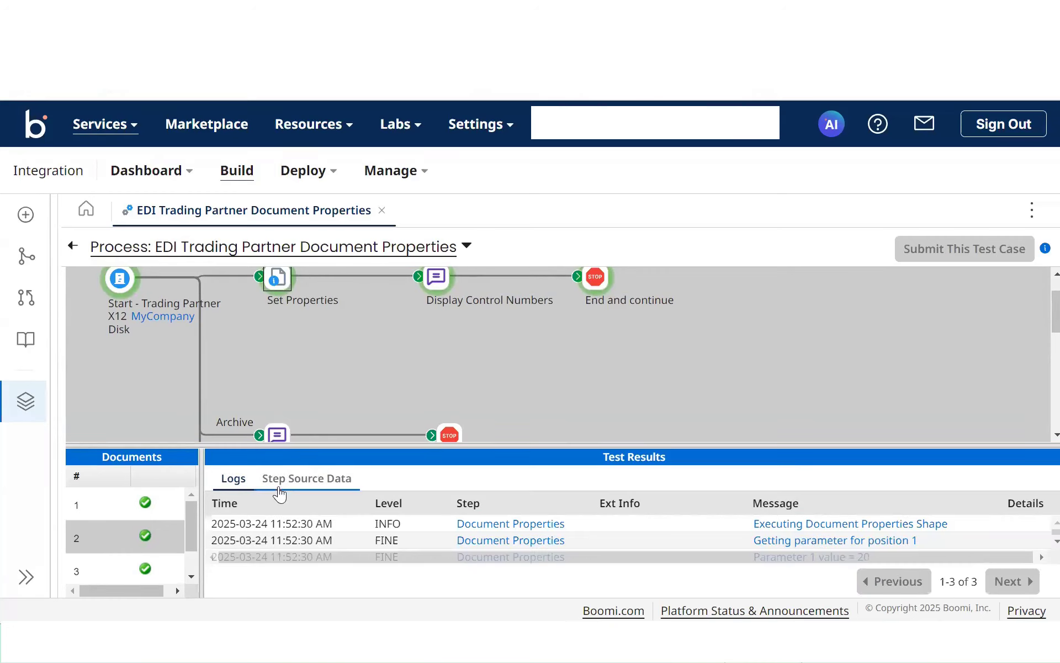
{"action": "left_click", "coordinate": [279, 493]}
{"action": "left_click", "coordinate": [223, 526]}
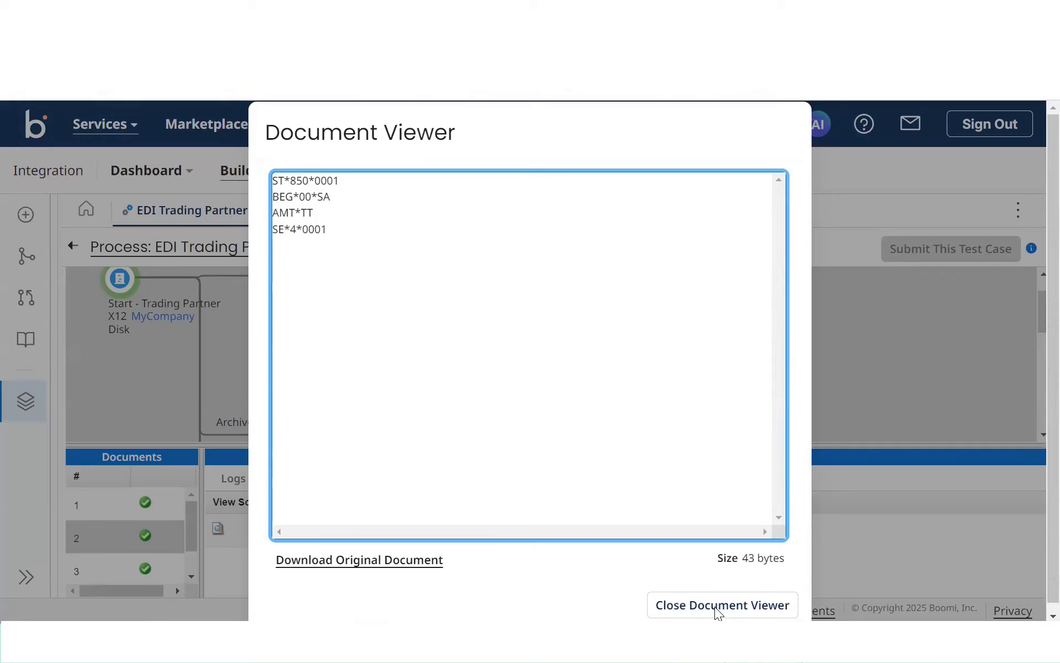
{"action": "left_click", "coordinate": [690, 611]}
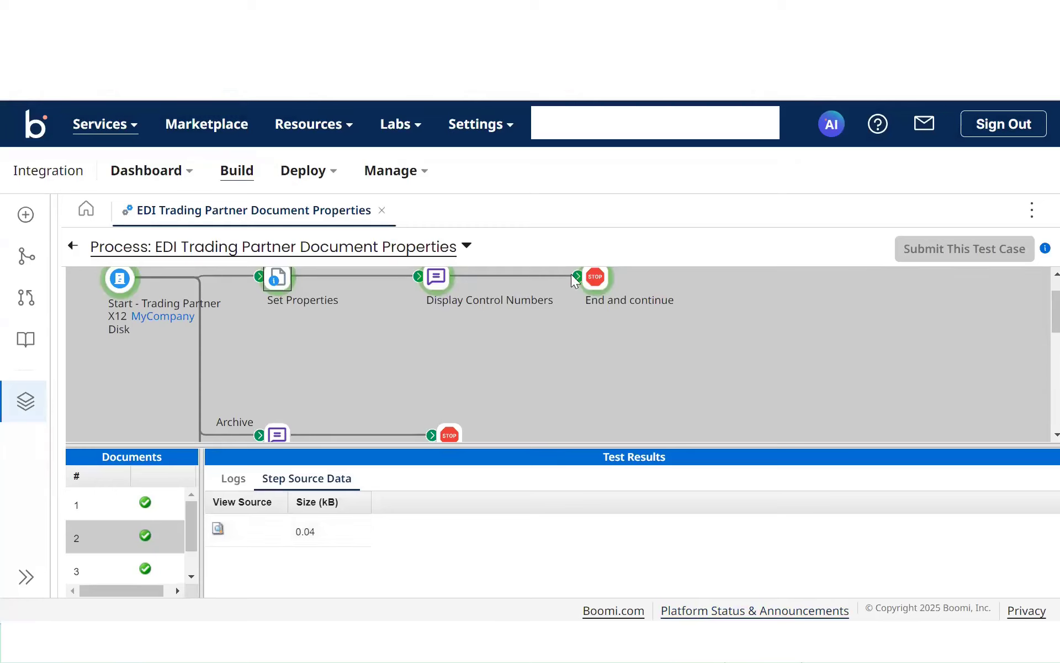
View document 2's source data at the Documents branch's End and continue step, and close the viewer
{"action": "left_click", "coordinate": [596, 277]}
{"action": "left_click", "coordinate": [218, 529]}
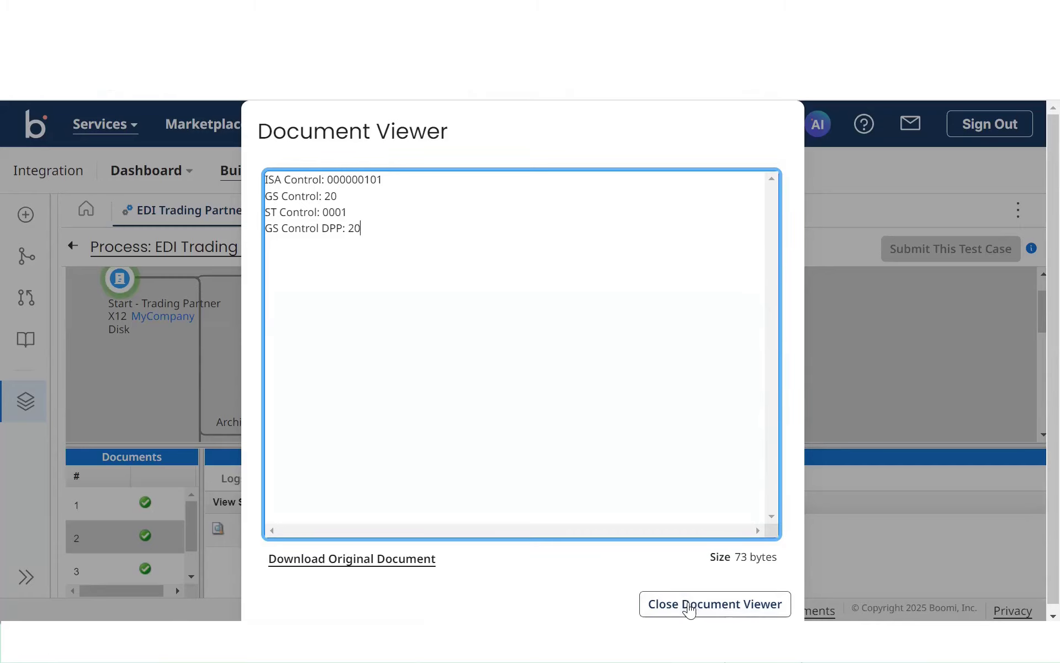
{"action": "left_click", "coordinate": [692, 607]}
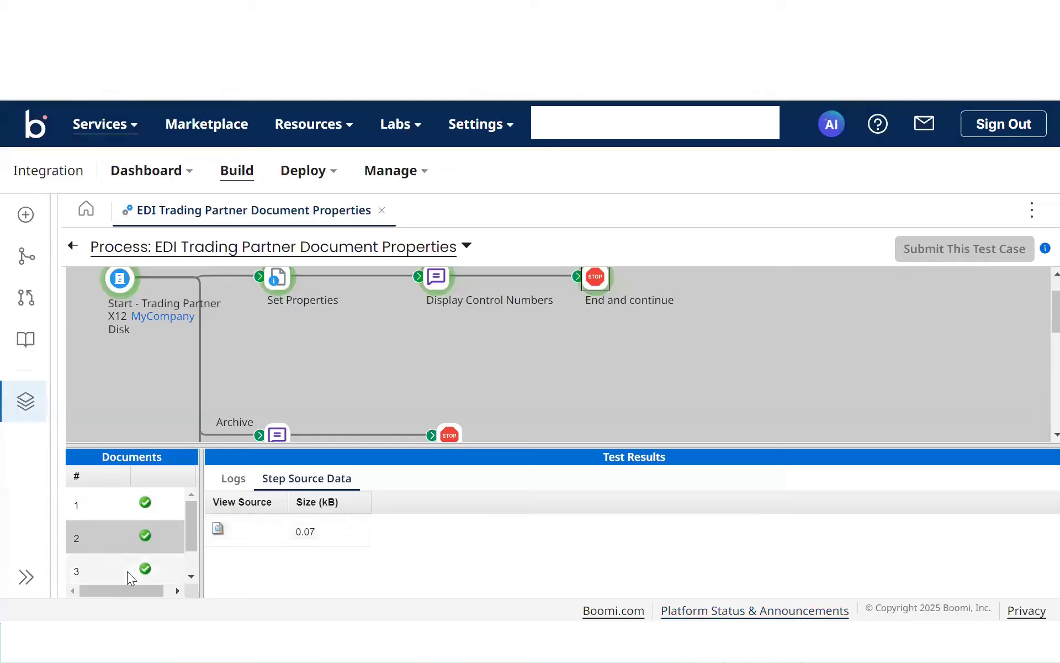
View the source data of test document 3 at the Set Properties step, and close the viewer
{"action": "left_click", "coordinate": [127, 571]}
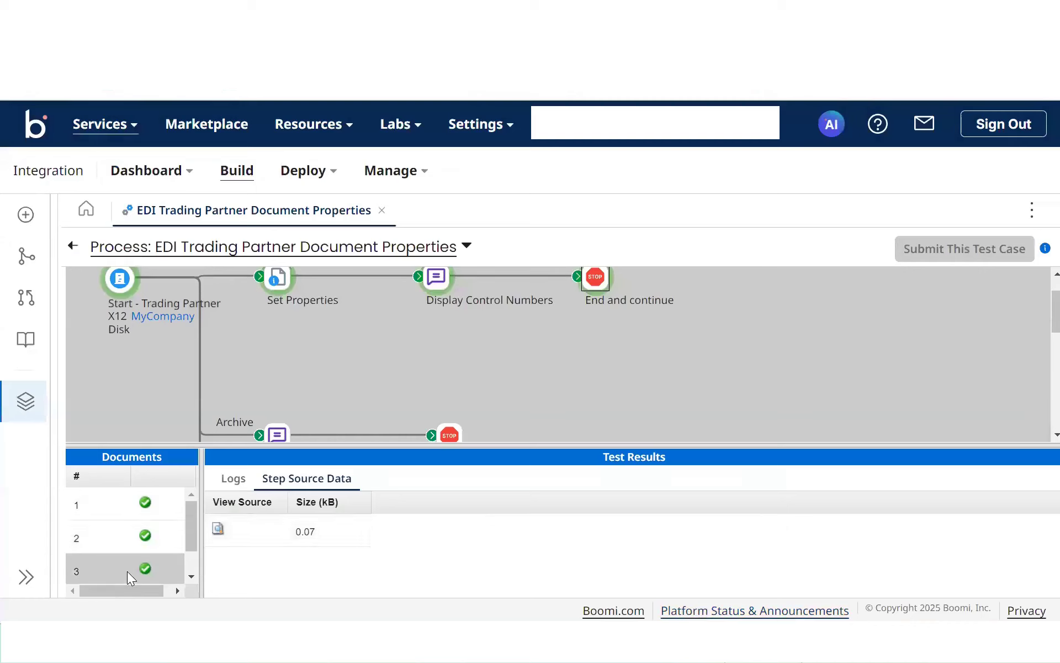
{"action": "left_click", "coordinate": [275, 285]}
{"action": "left_click", "coordinate": [219, 527]}
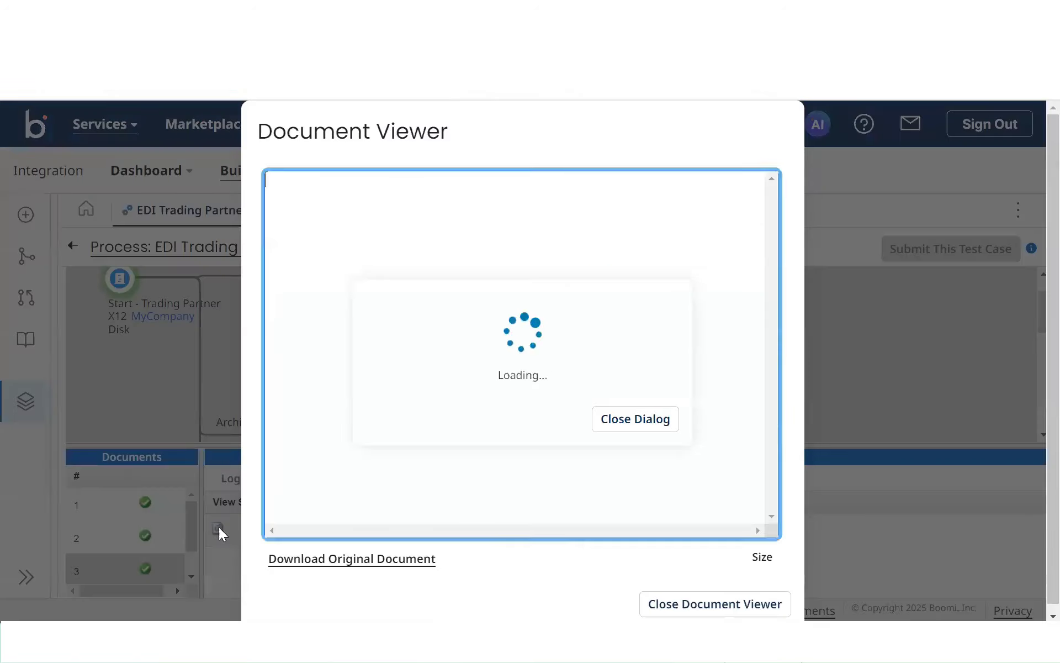
{"action": "left_click", "coordinate": [268, 372]}
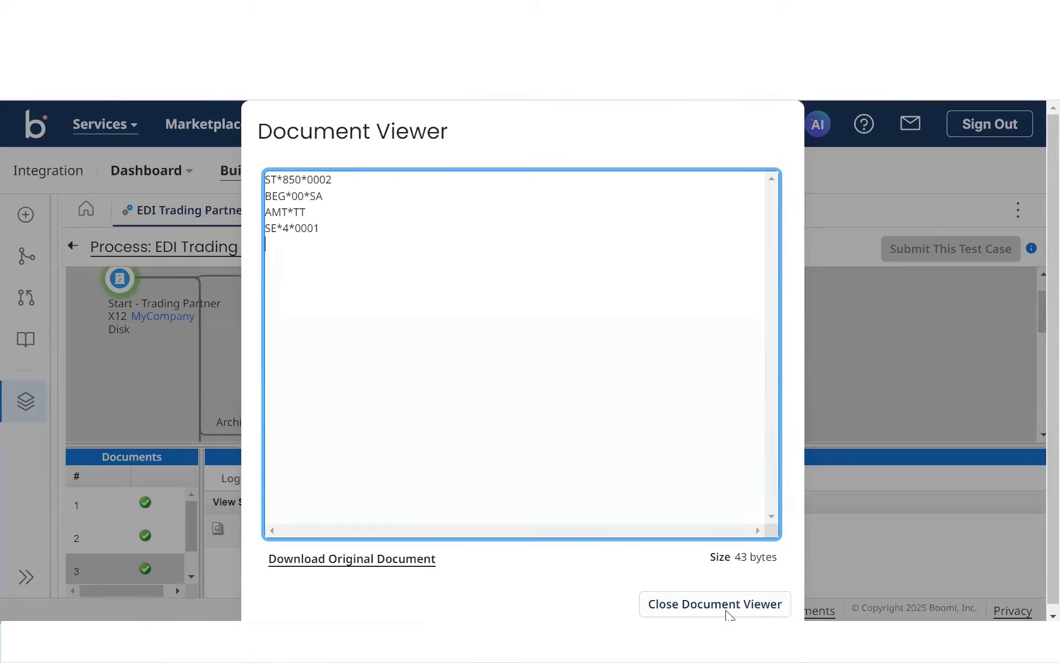
{"action": "left_click", "coordinate": [665, 606]}
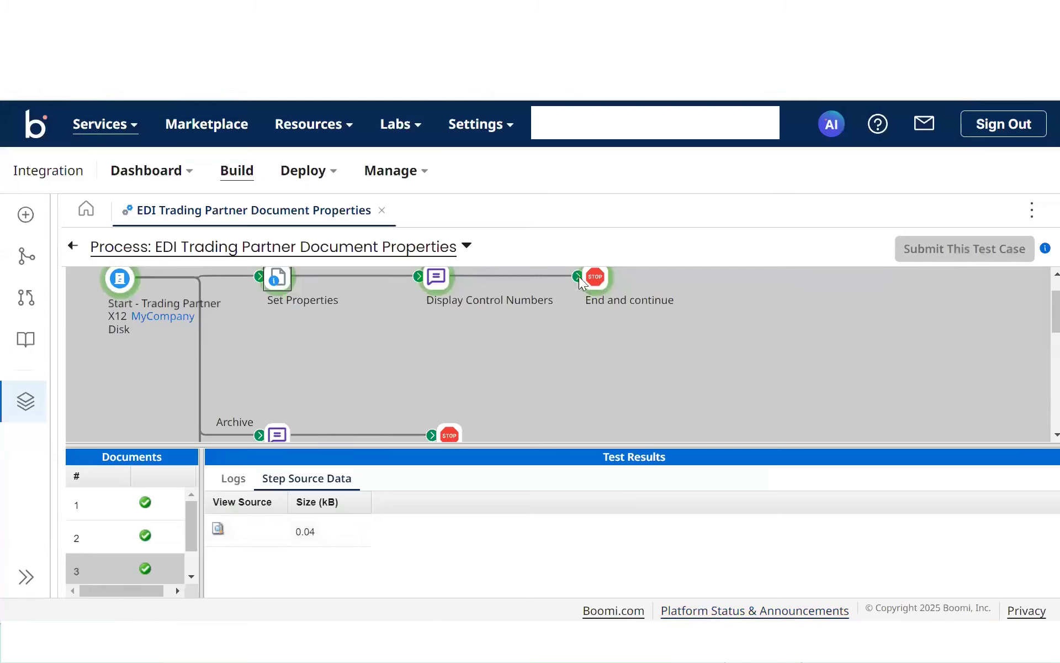
View document 3's source data at the Documents branch's End and continue step, and close the viewer
{"action": "left_click", "coordinate": [599, 281]}
{"action": "left_click", "coordinate": [218, 529]}
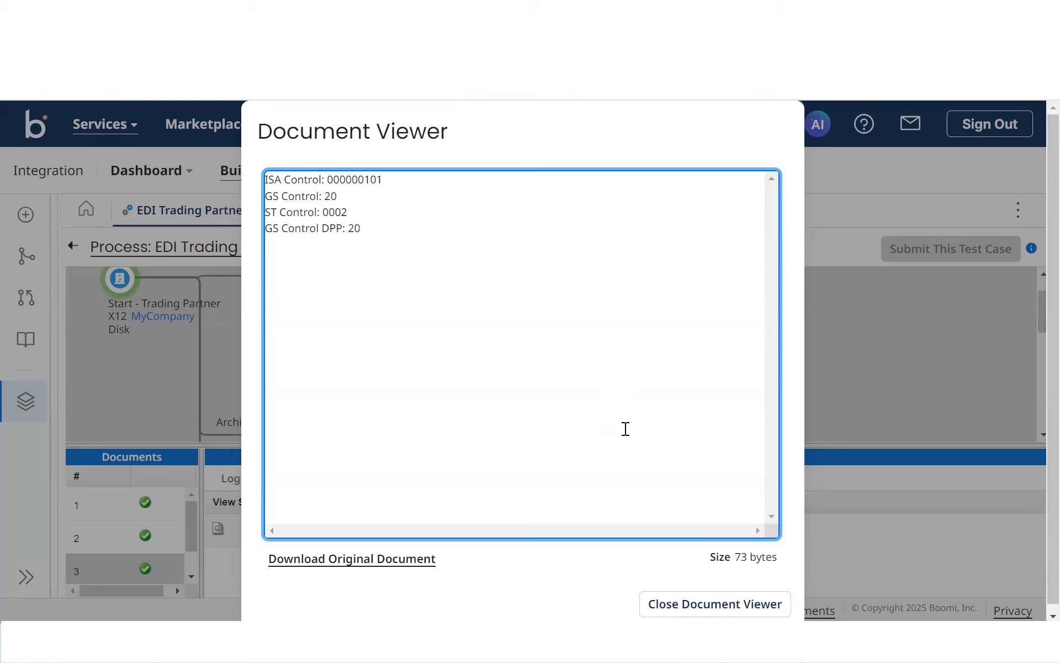
{"action": "left_click", "coordinate": [687, 608]}
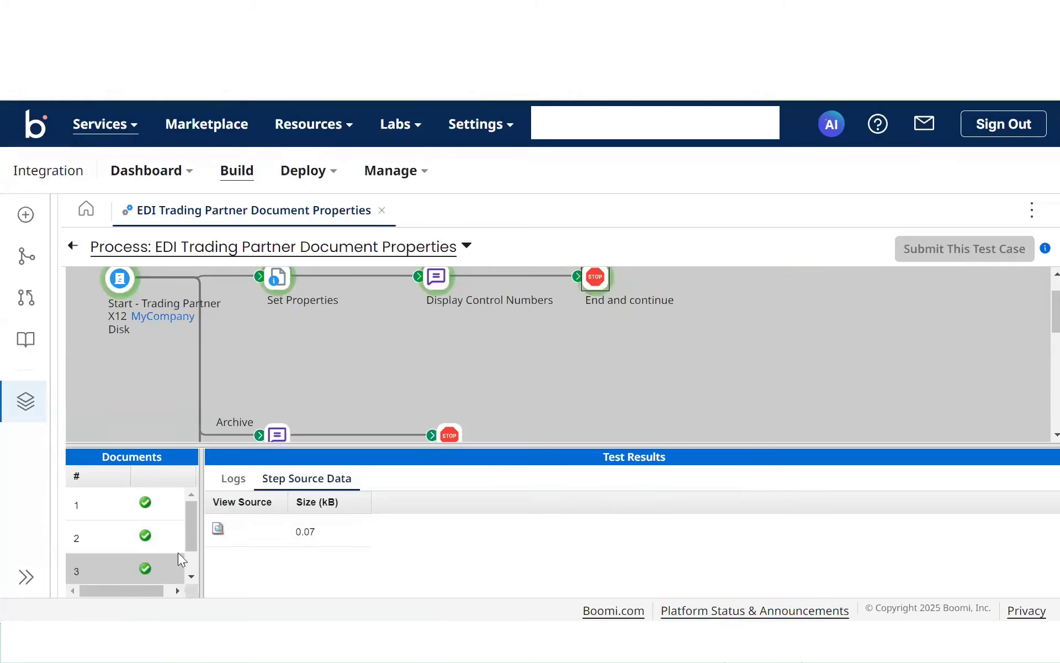
View the source data of test document 4 at the Archive branch's Display Control Numbers step, and close the viewer
{"action": "left_click", "coordinate": [192, 575]}
{"action": "left_click", "coordinate": [145, 572]}
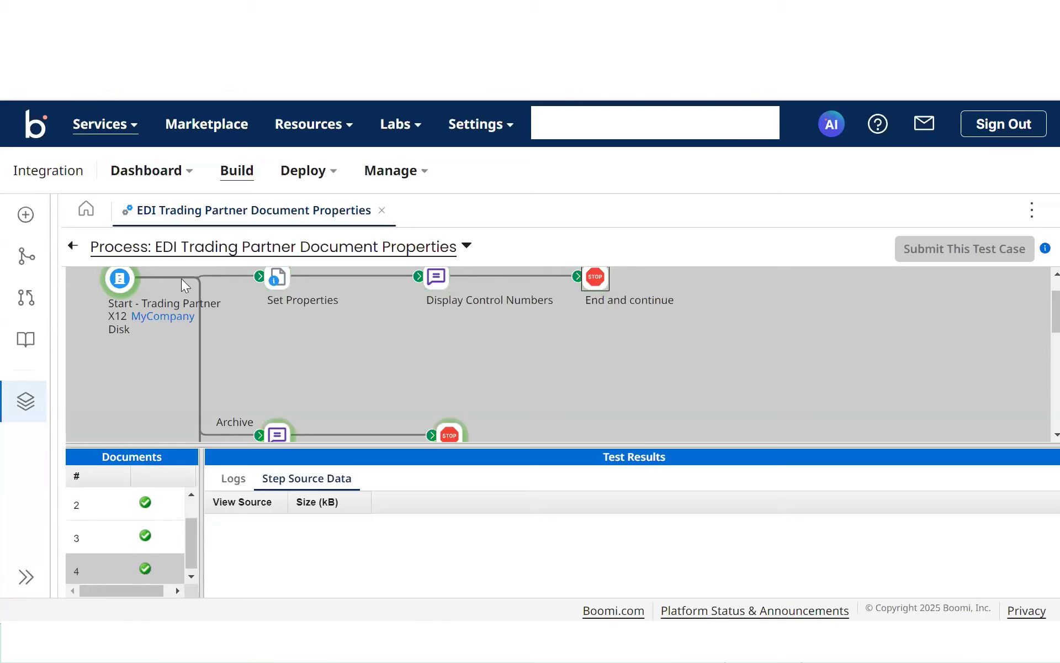
{"action": "left_click", "coordinate": [276, 435]}
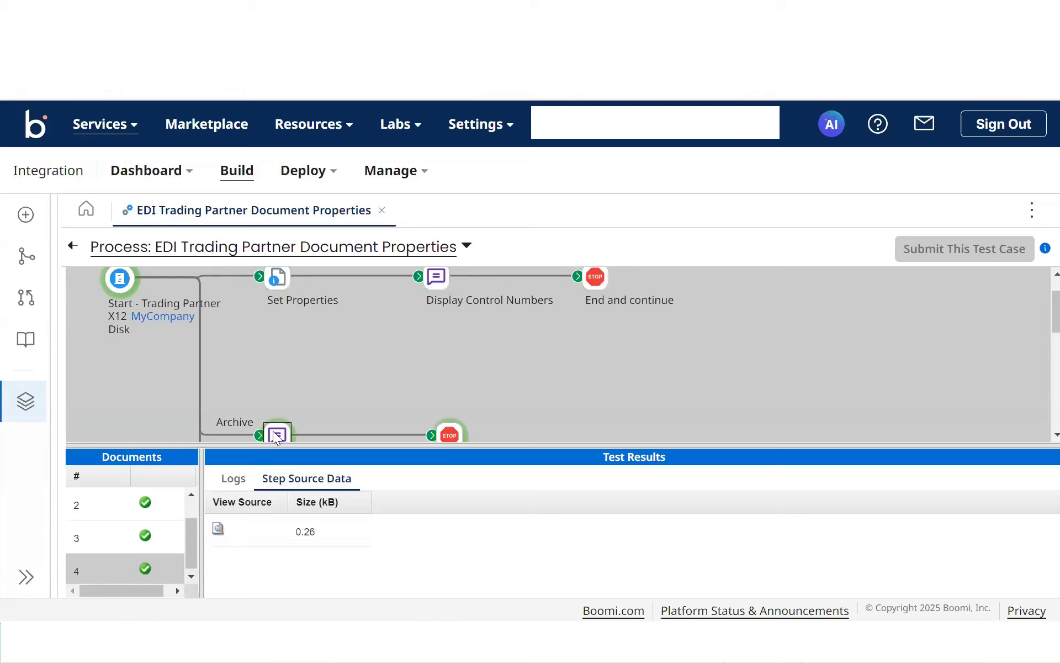
{"action": "left_click", "coordinate": [218, 528]}
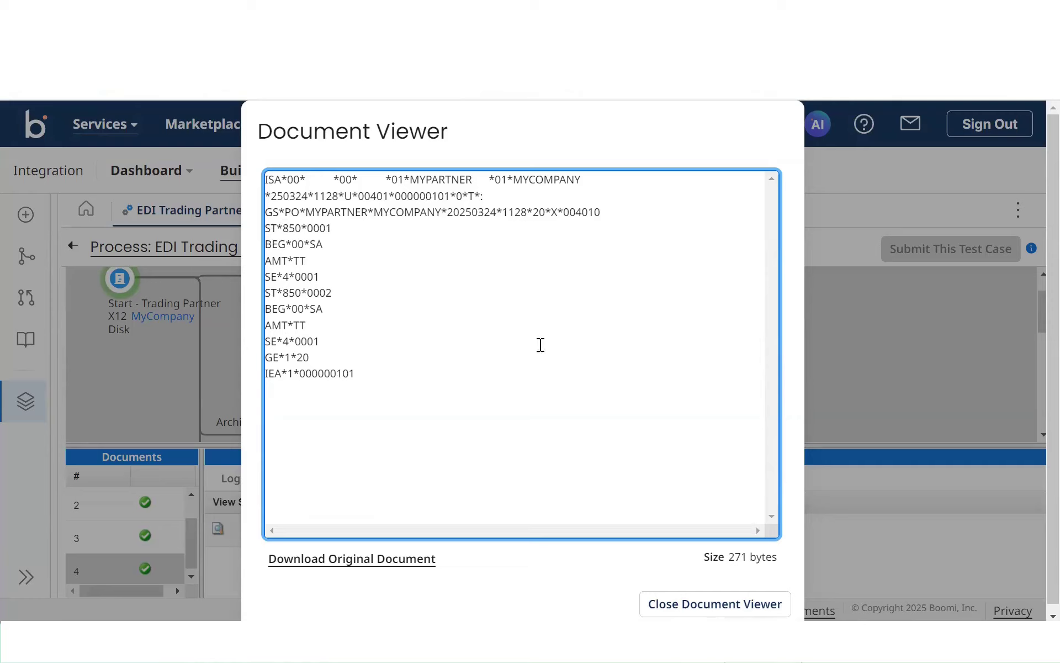
{"action": "left_click", "coordinate": [678, 604]}
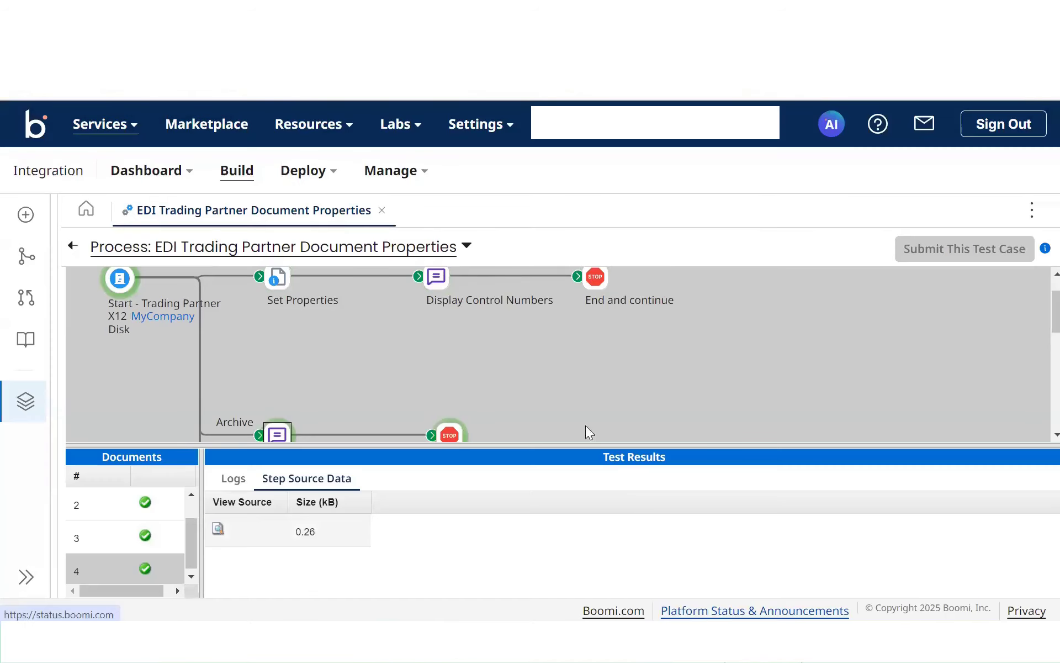
Examine the ISA, GS, ST and GS DPP control lines in document 4's source data at the Archive branch's End and continue step
{"action": "left_click", "coordinate": [444, 429]}
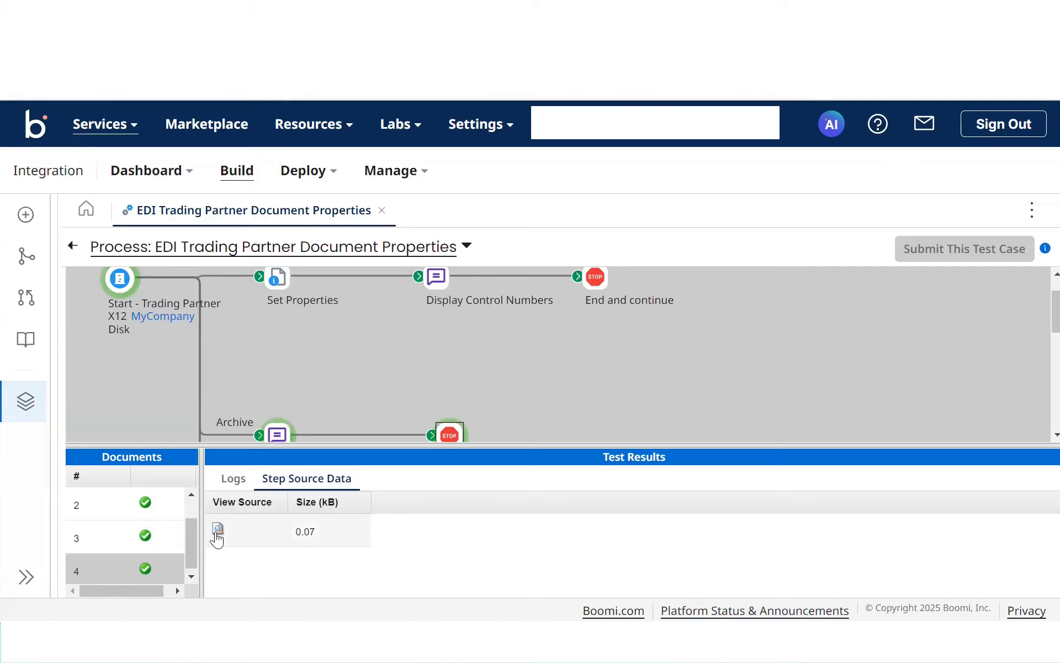
{"action": "left_click", "coordinate": [275, 526]}
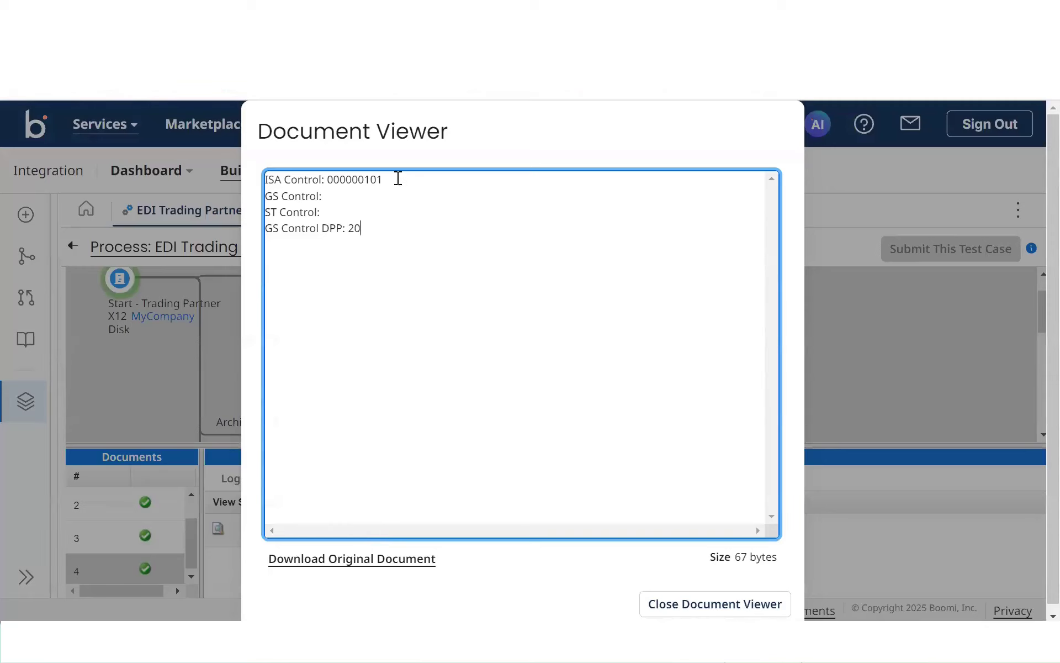
{"action": "triple_click", "coordinate": [367, 172]}
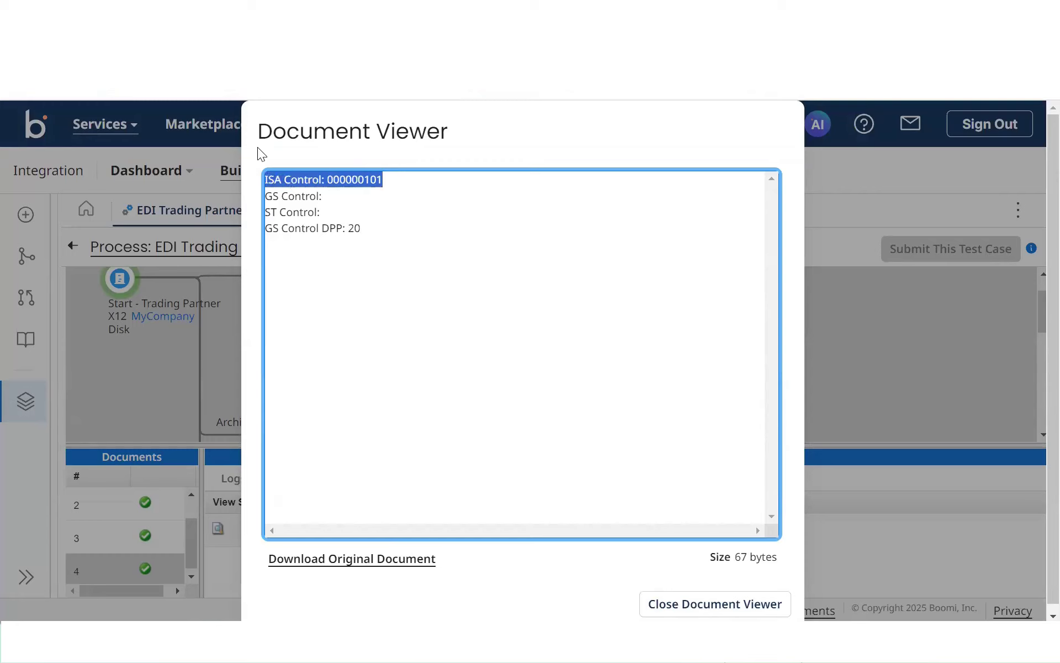
{"action": "left_click", "coordinate": [339, 195]}
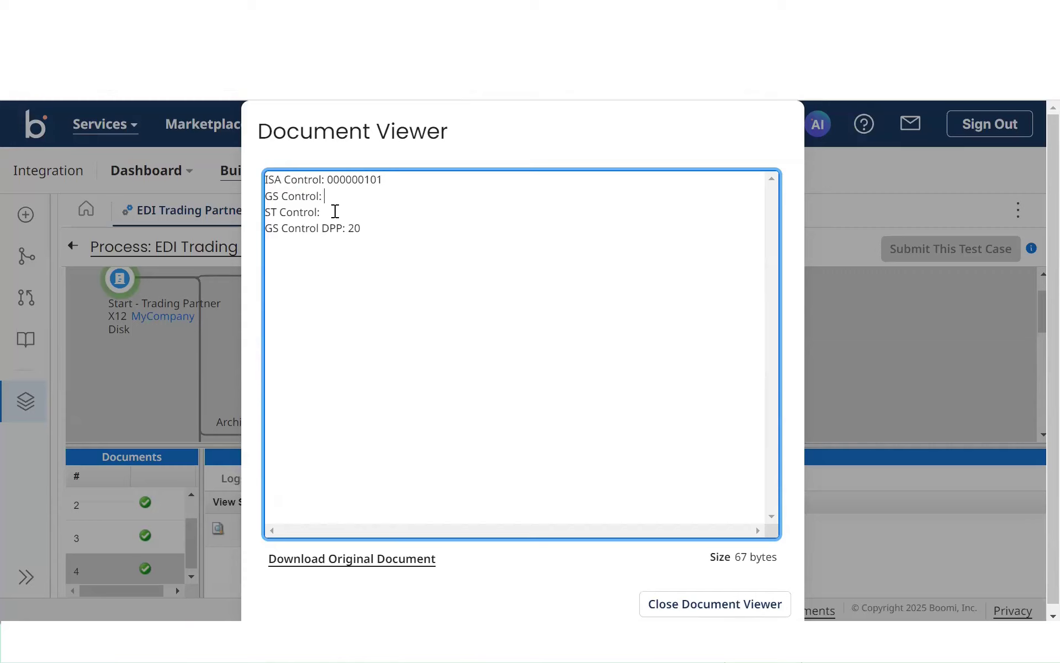
{"action": "left_click_drag", "start_coordinate": [334, 212], "coordinate": [265, 197]}
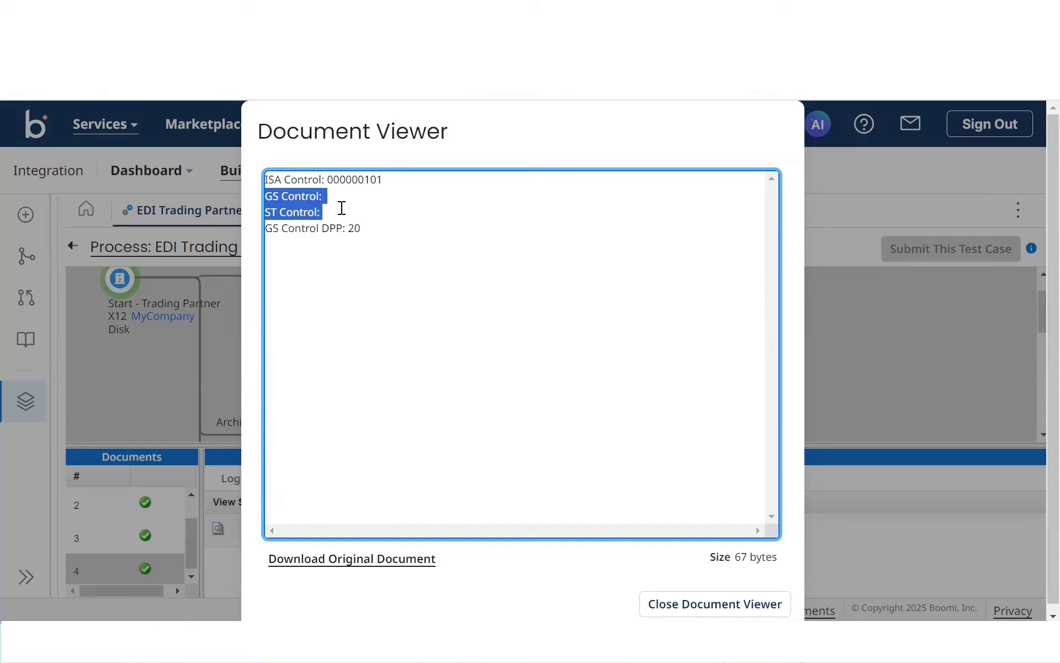
{"action": "left_click", "coordinate": [362, 210]}
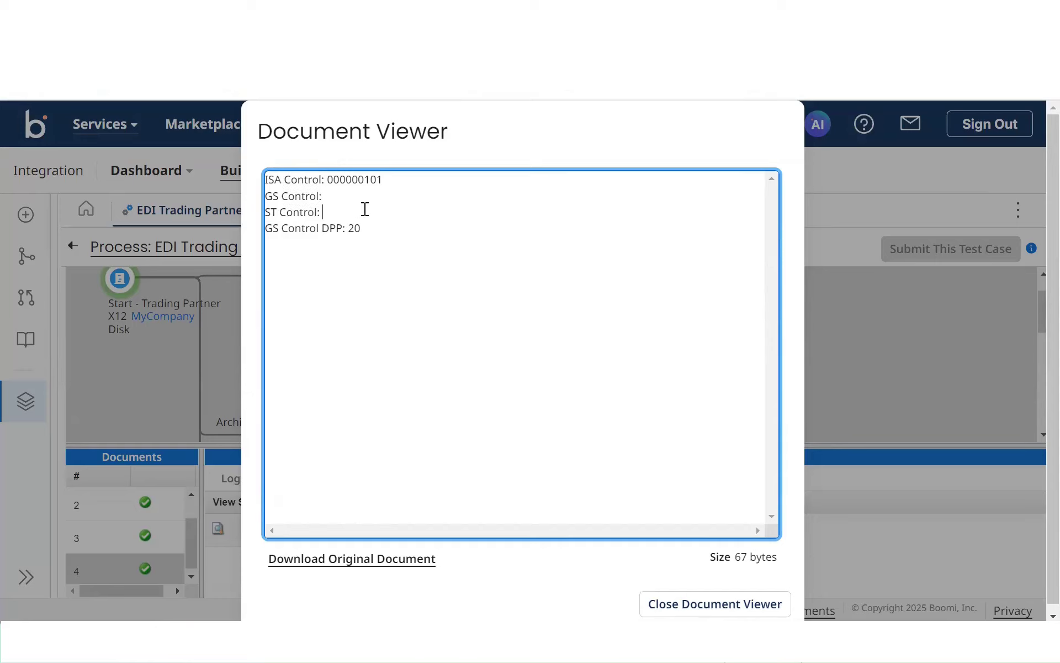
{"action": "triple_click", "coordinate": [296, 229]}
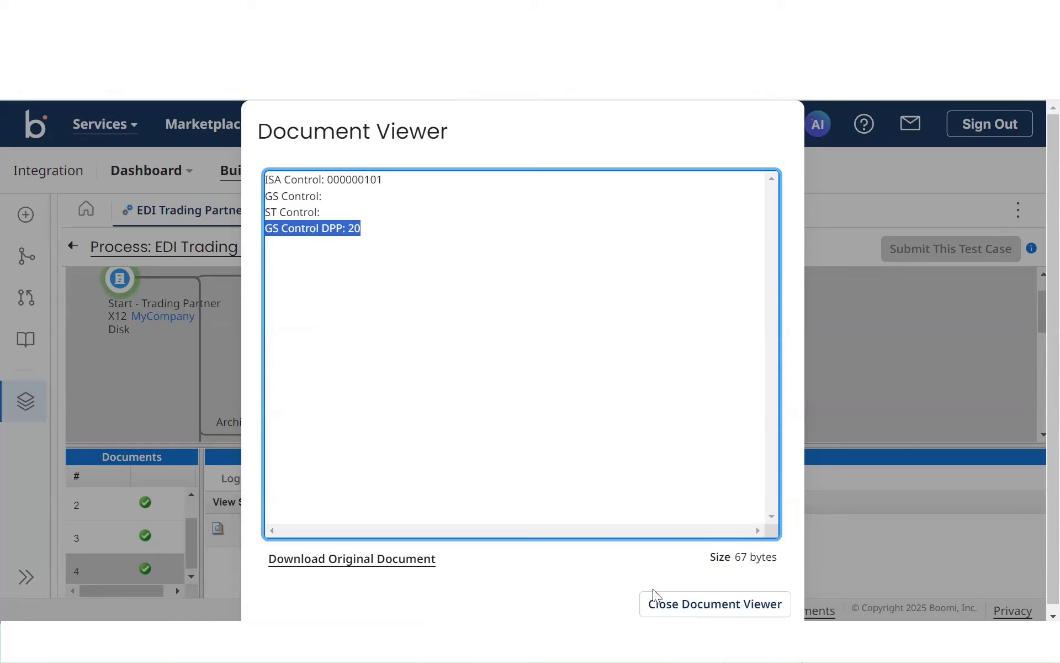
{"action": "left_click", "coordinate": [662, 608]}
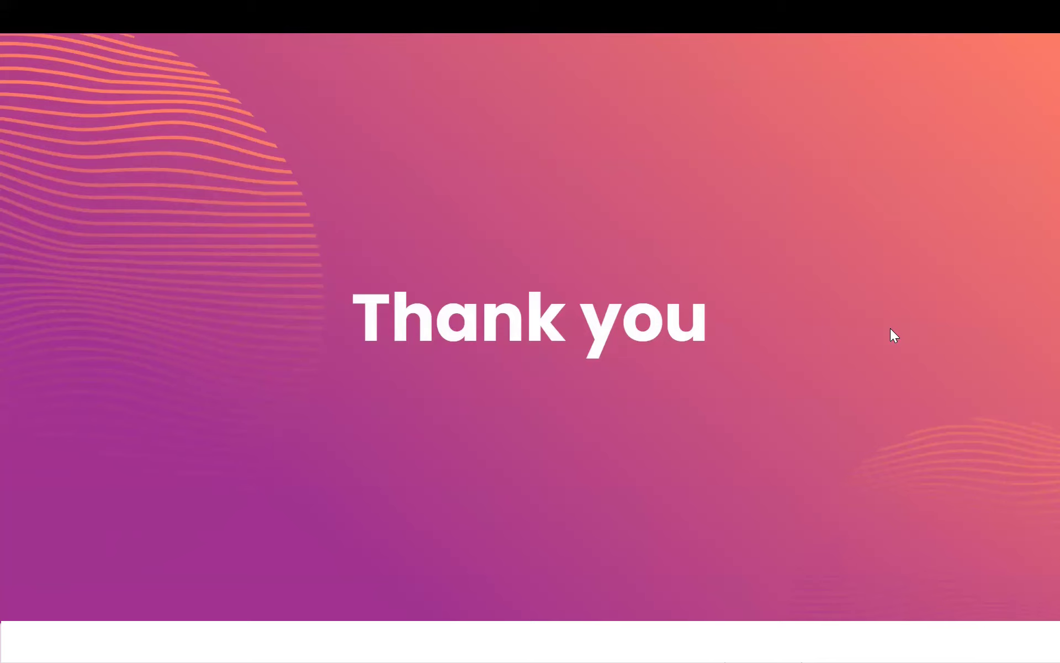